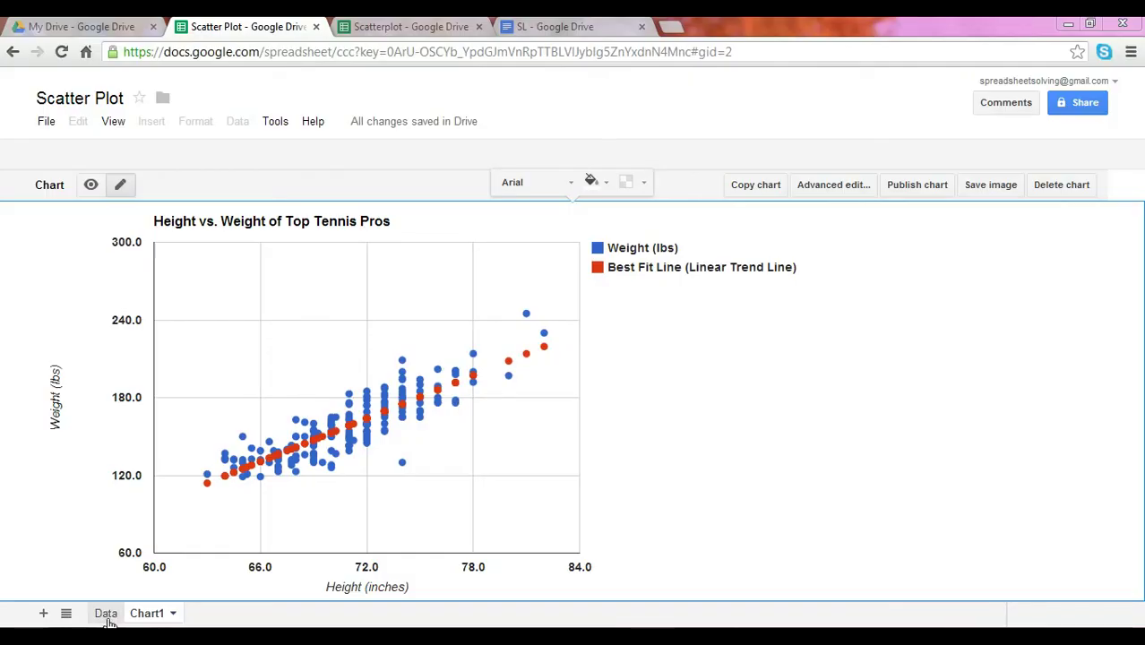
# - On the Data sheet, check the first four players' names and the Best Fit Line header in E2
pyautogui.click(105, 618)
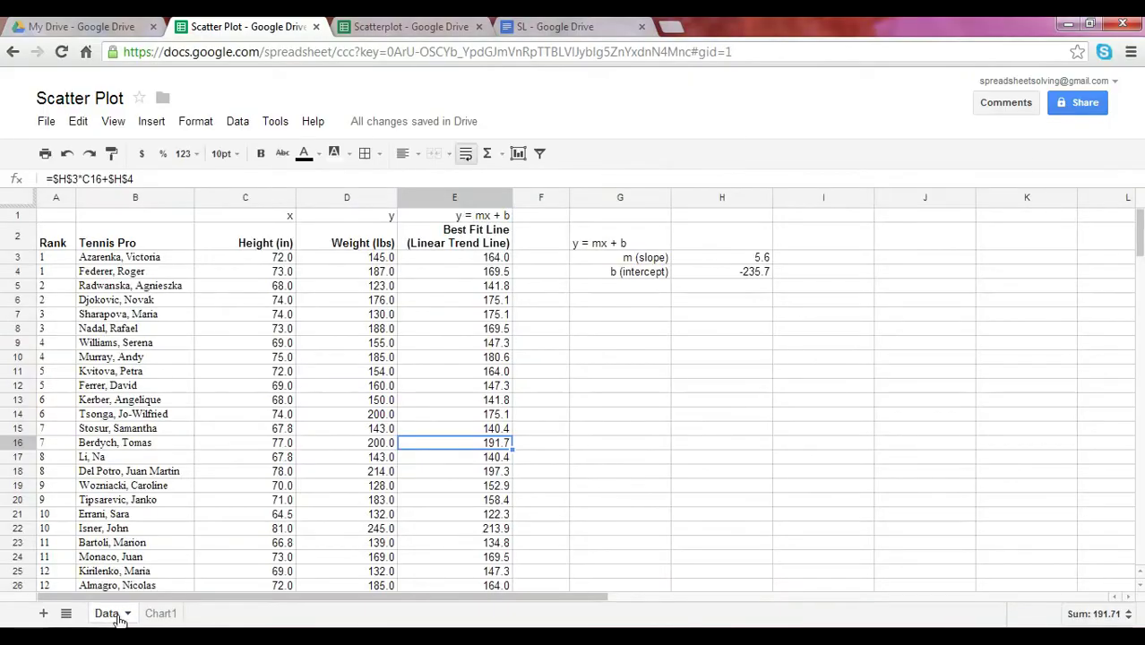
pyautogui.click(136, 260)
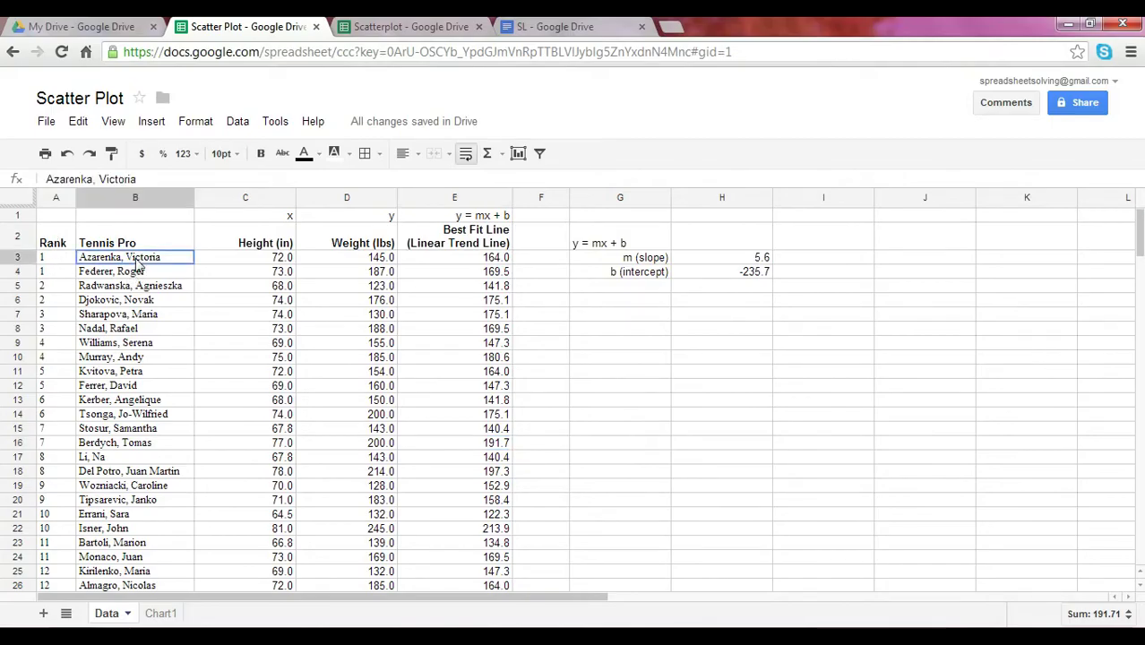
pyautogui.click(138, 273)
pyautogui.click(142, 287)
pyautogui.click(149, 301)
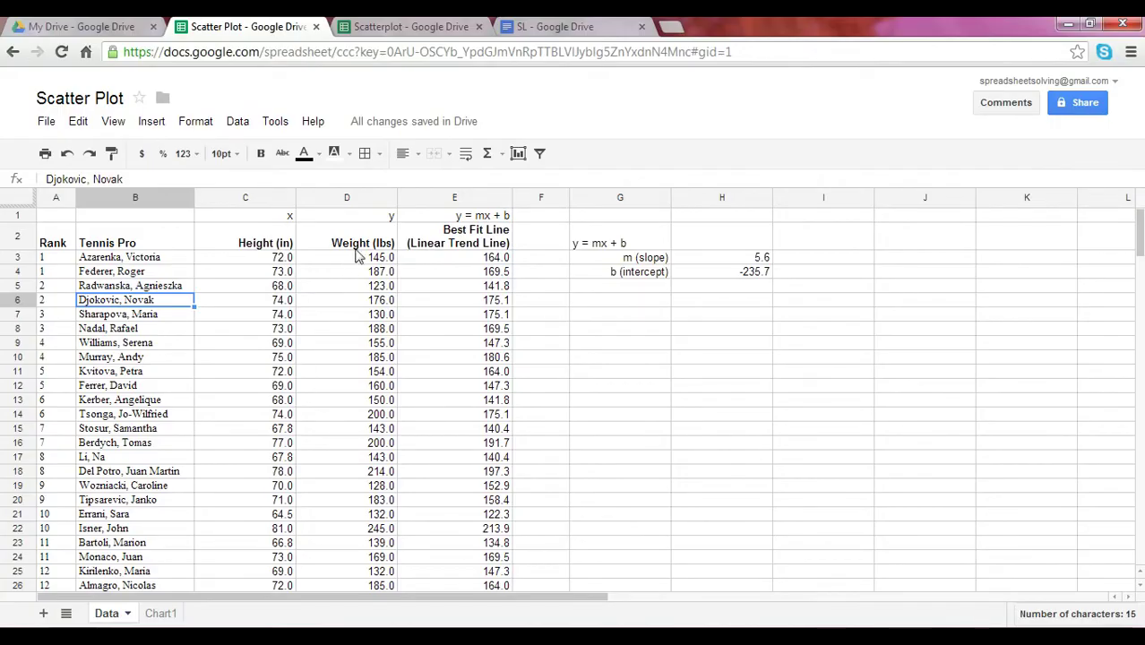
pyautogui.click(466, 249)
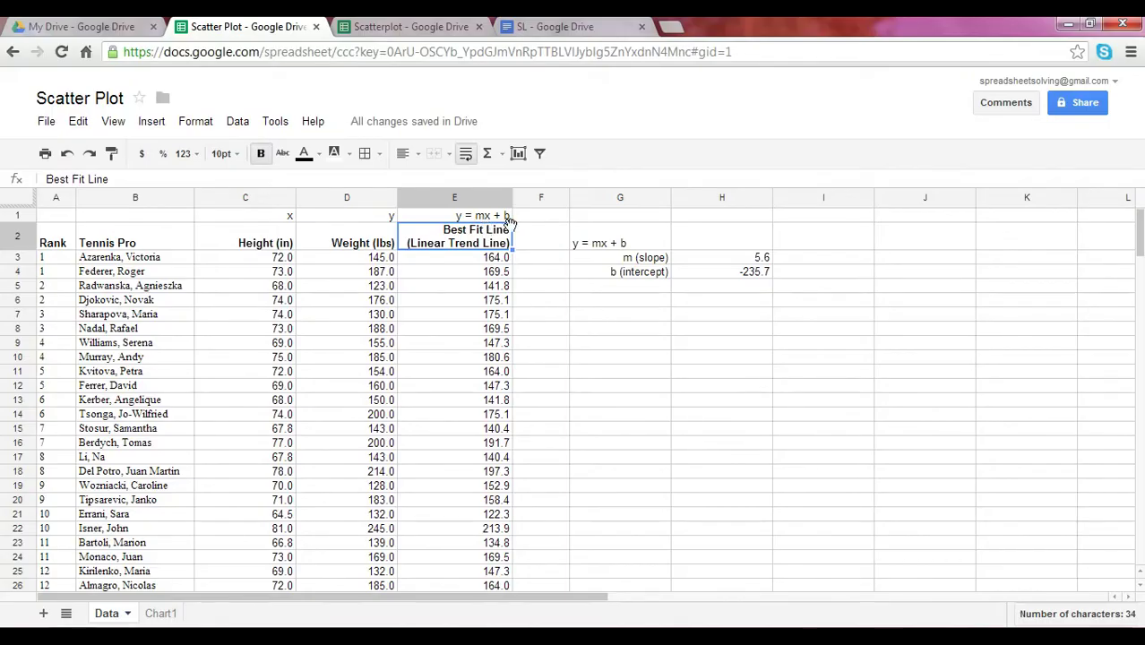
pyautogui.click(751, 258)
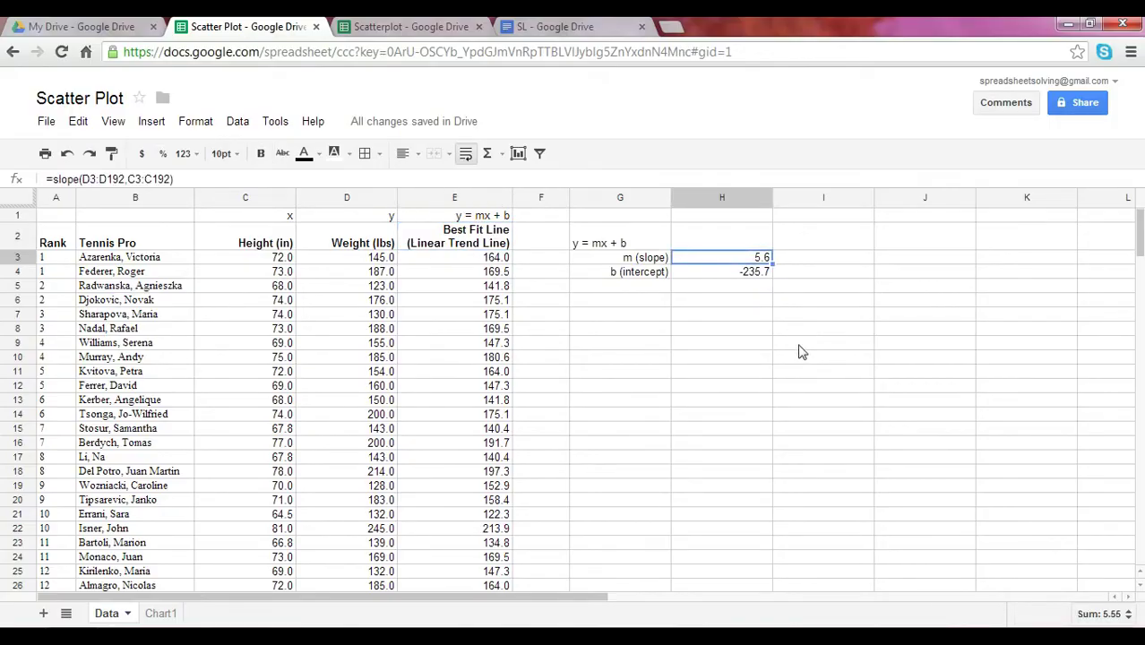
pyautogui.press('Return')
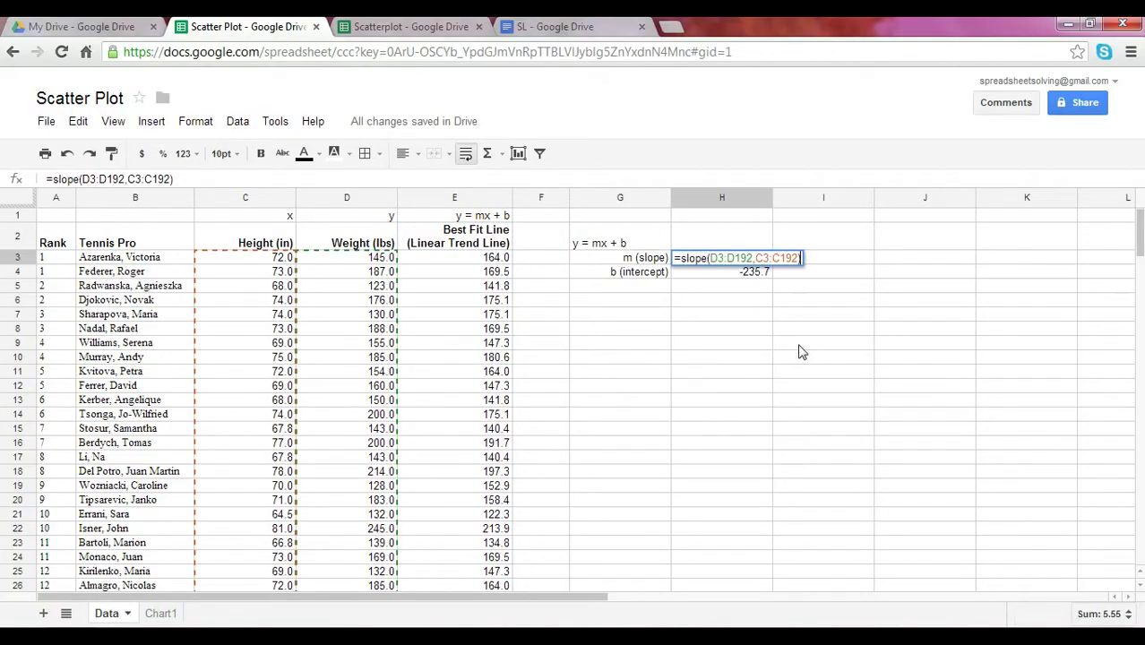
pyautogui.click(720, 278)
pyautogui.press('Return')
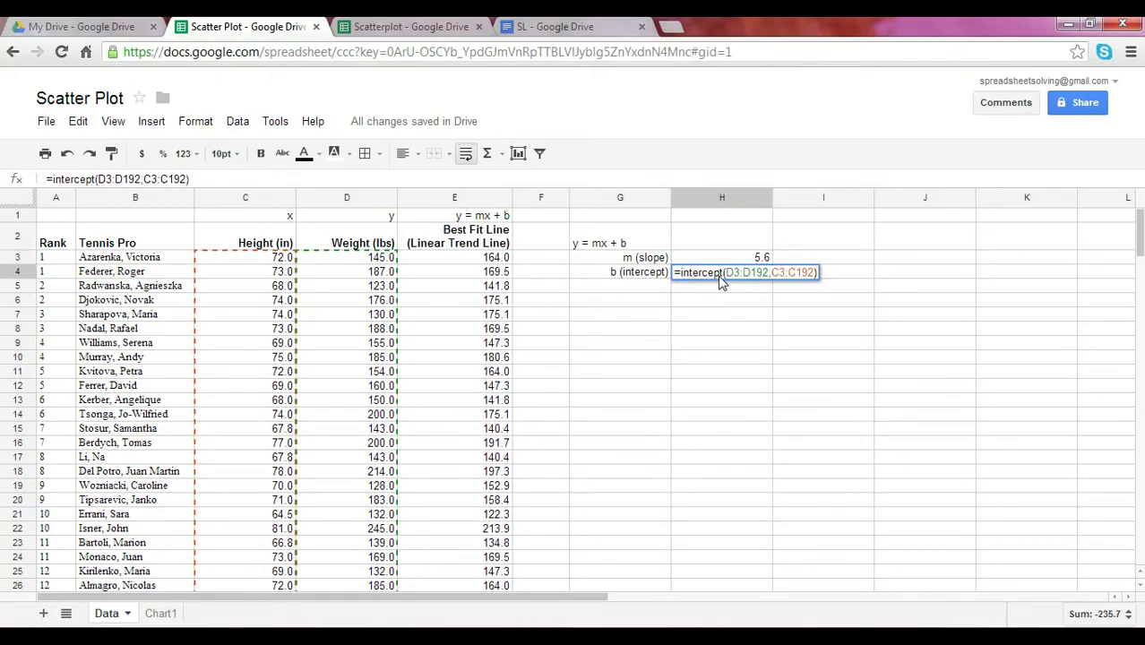
pyautogui.click(722, 263)
pyautogui.press('Return')
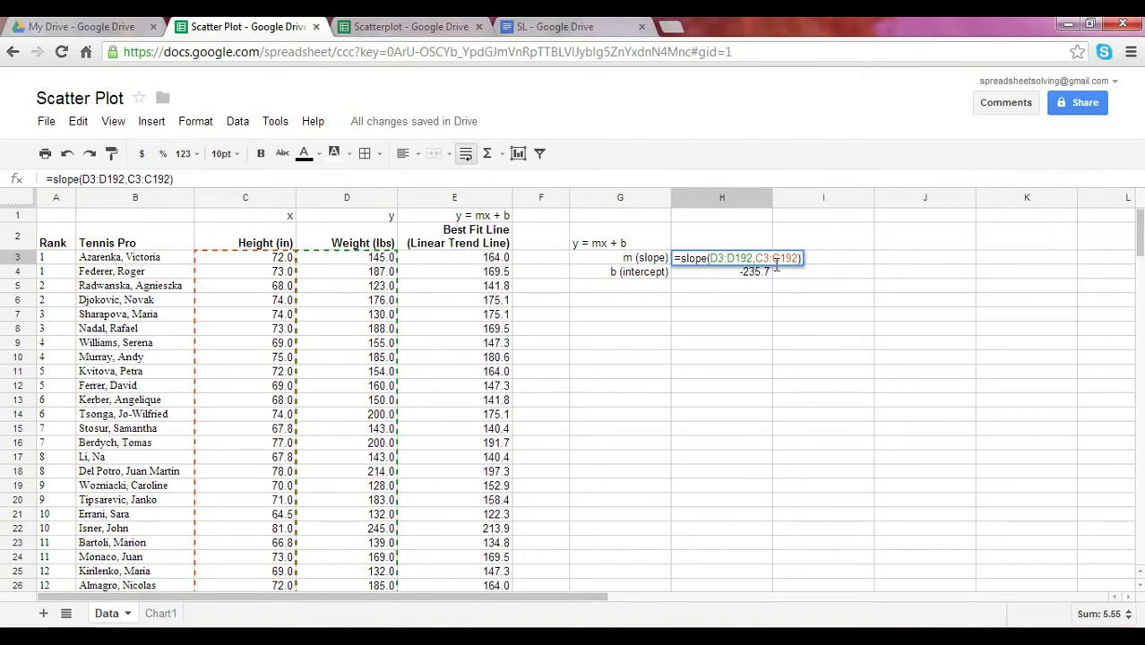
pyautogui.click(768, 280)
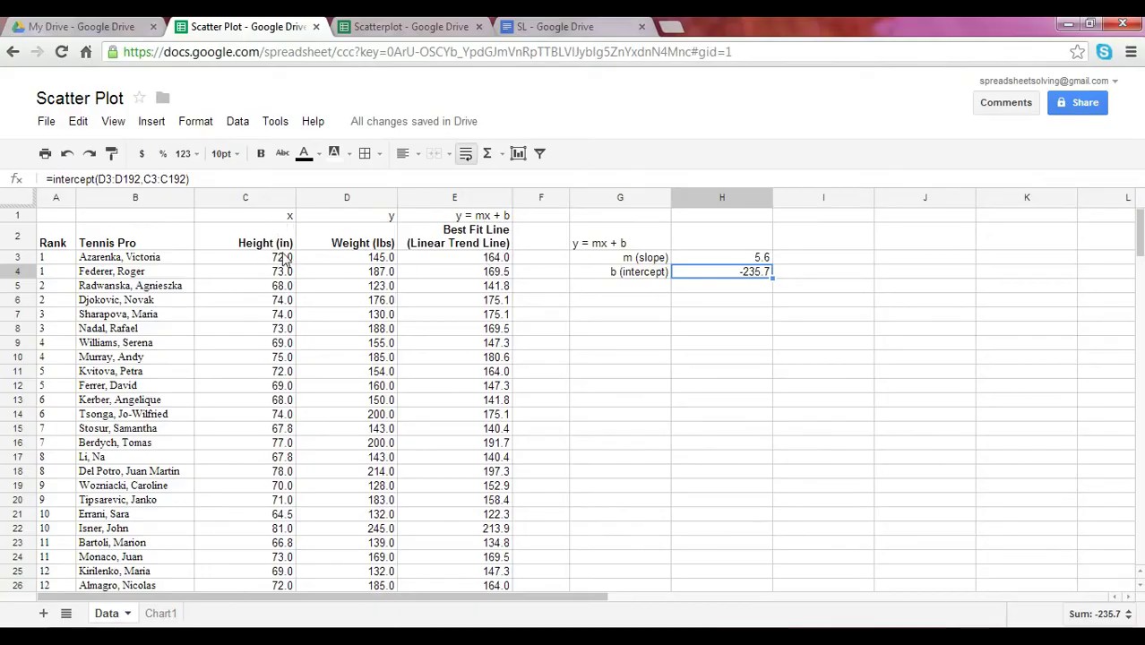
pyautogui.click(497, 261)
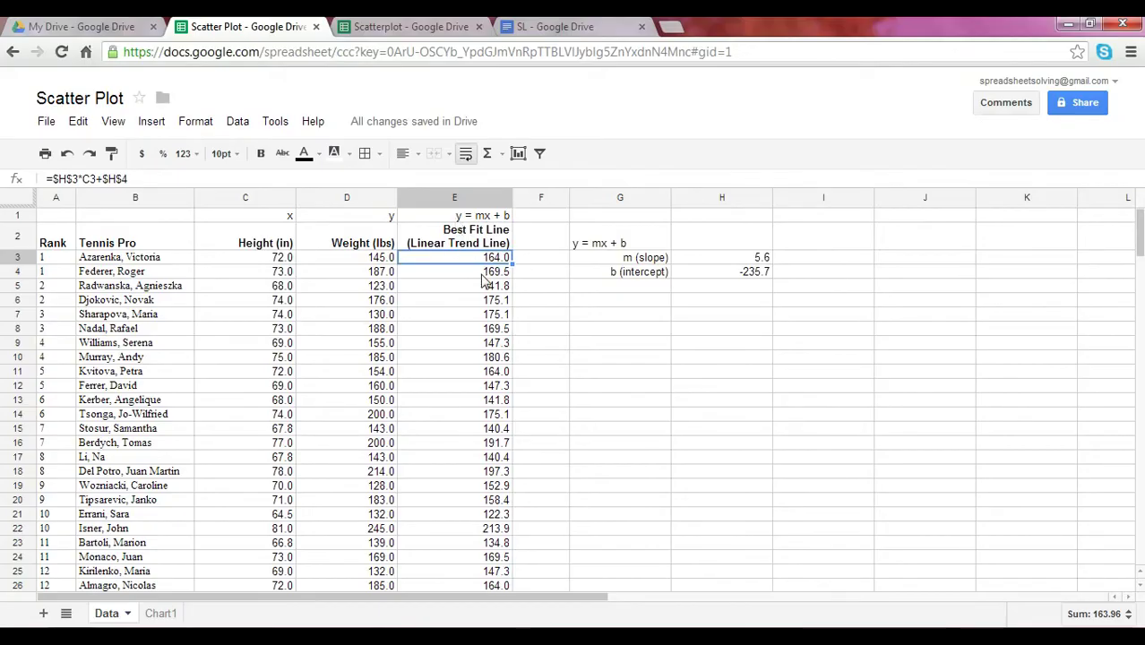
pyautogui.press('F2')
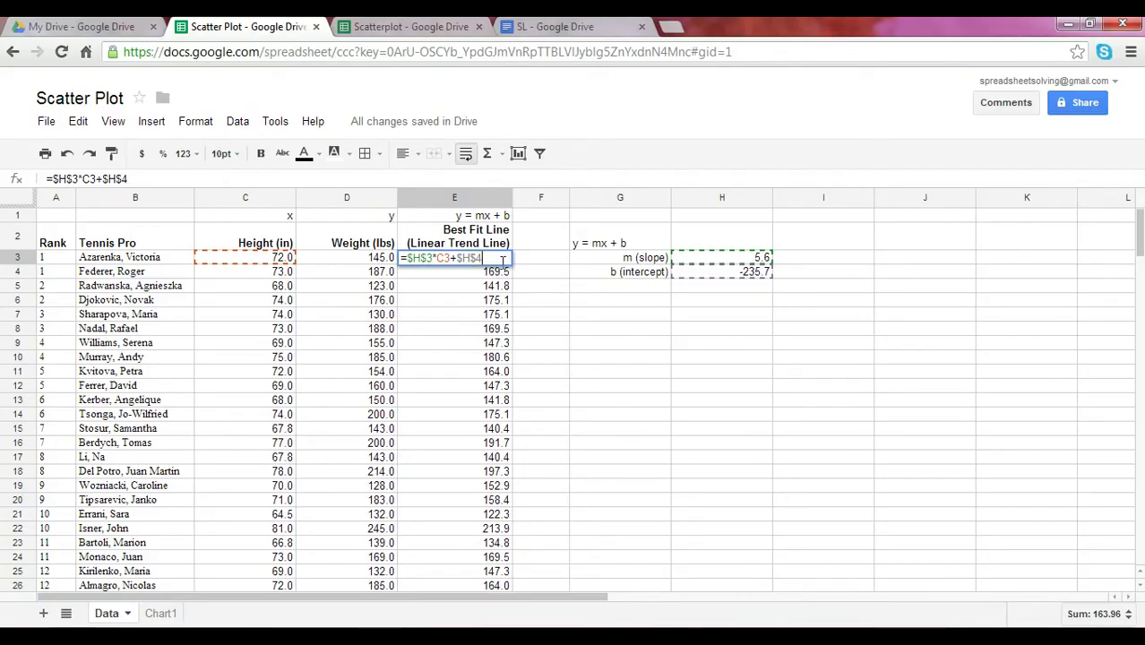
pyautogui.press('Escape')
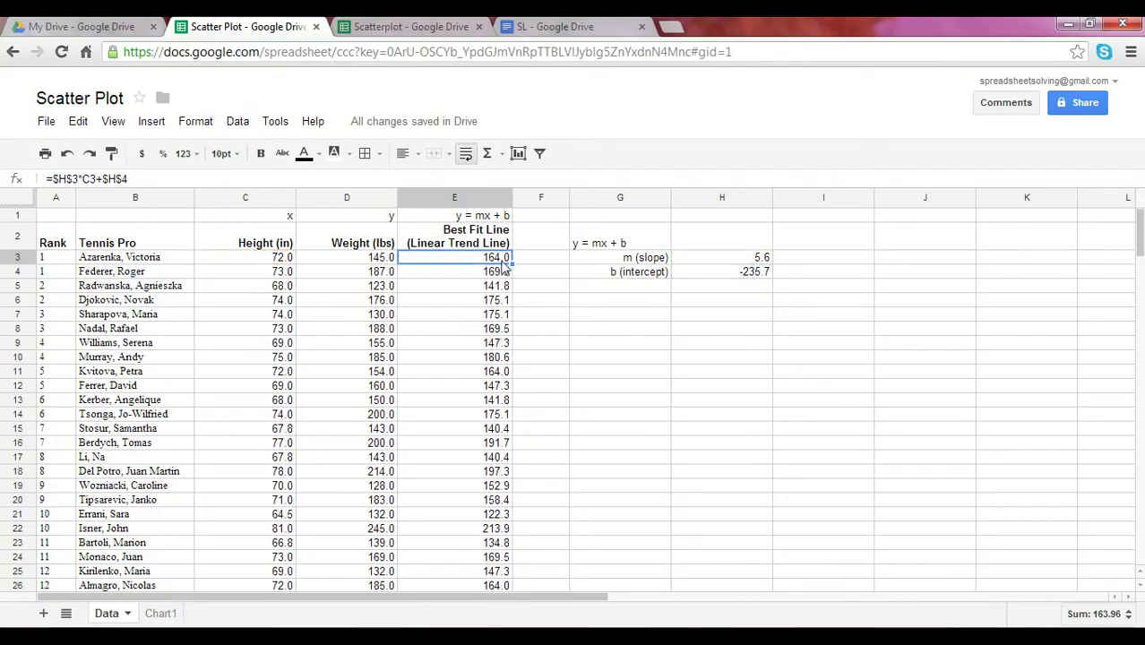
pyautogui.click(494, 459)
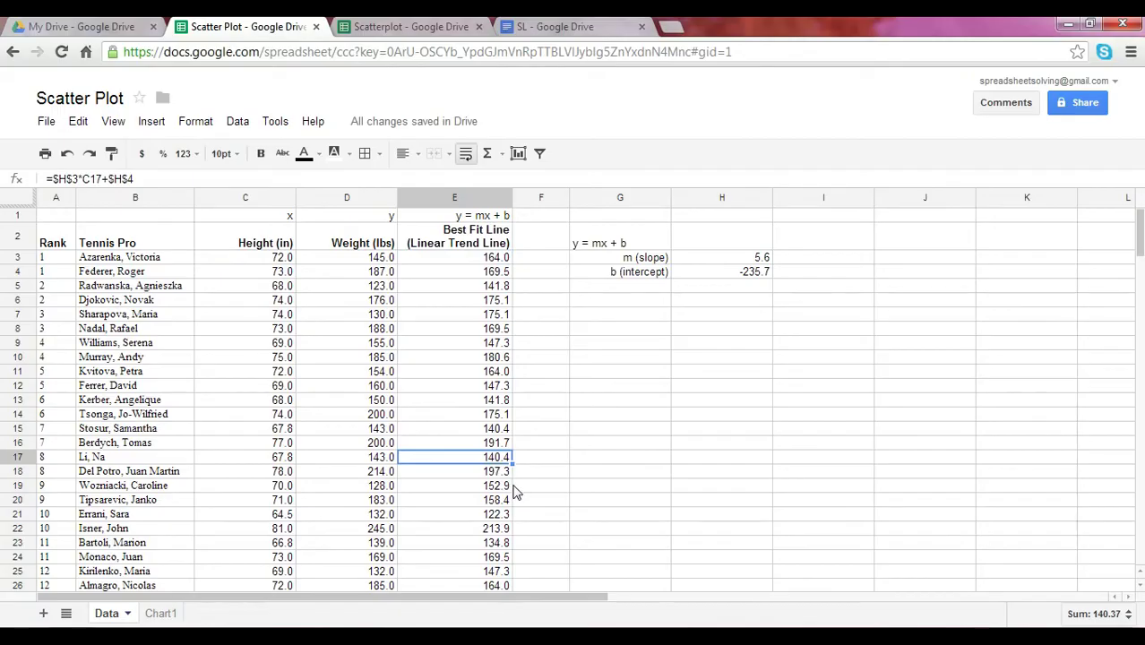
pyautogui.doubleClick(493, 455)
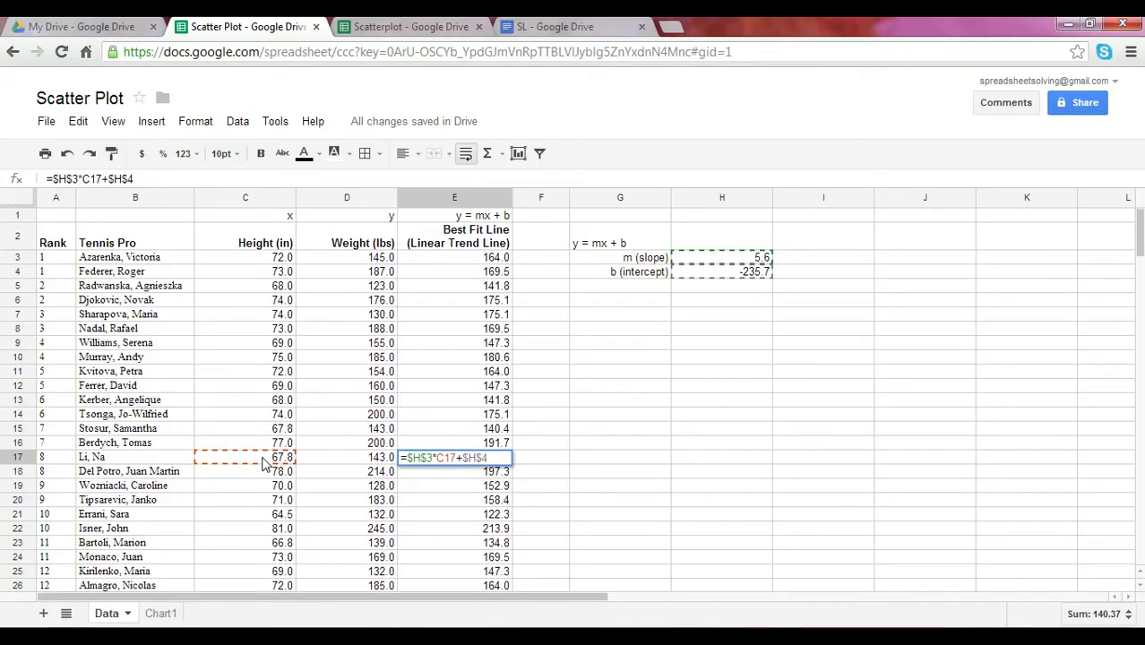
pyautogui.press('Escape')
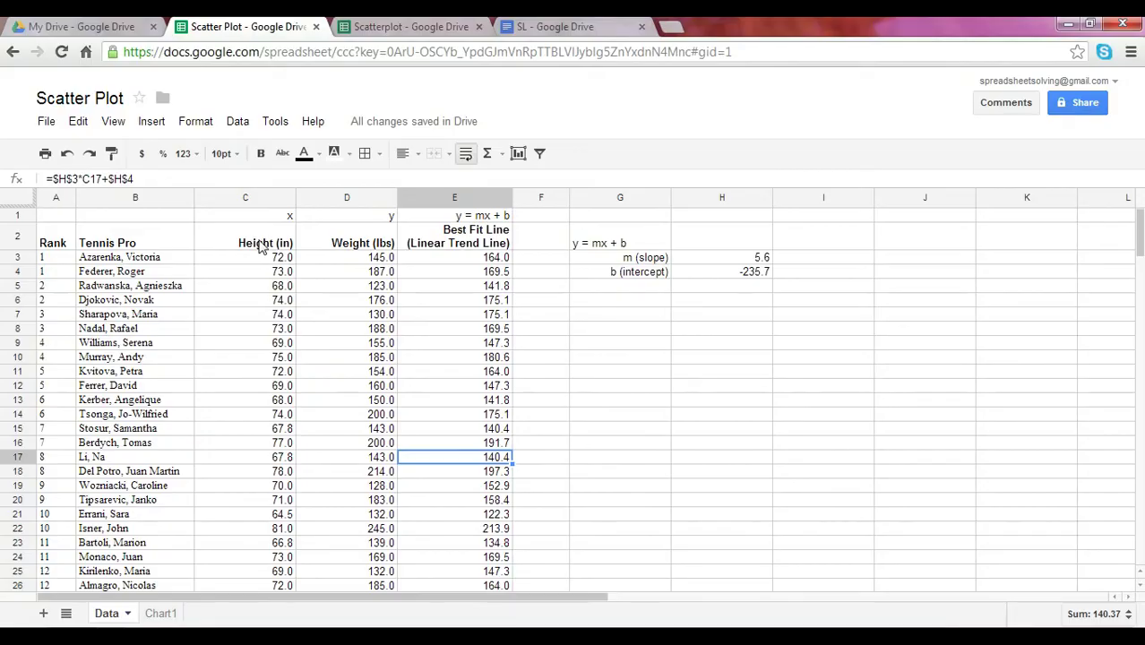
pyautogui.moveTo(265, 239); pyautogui.dragTo(457, 390)
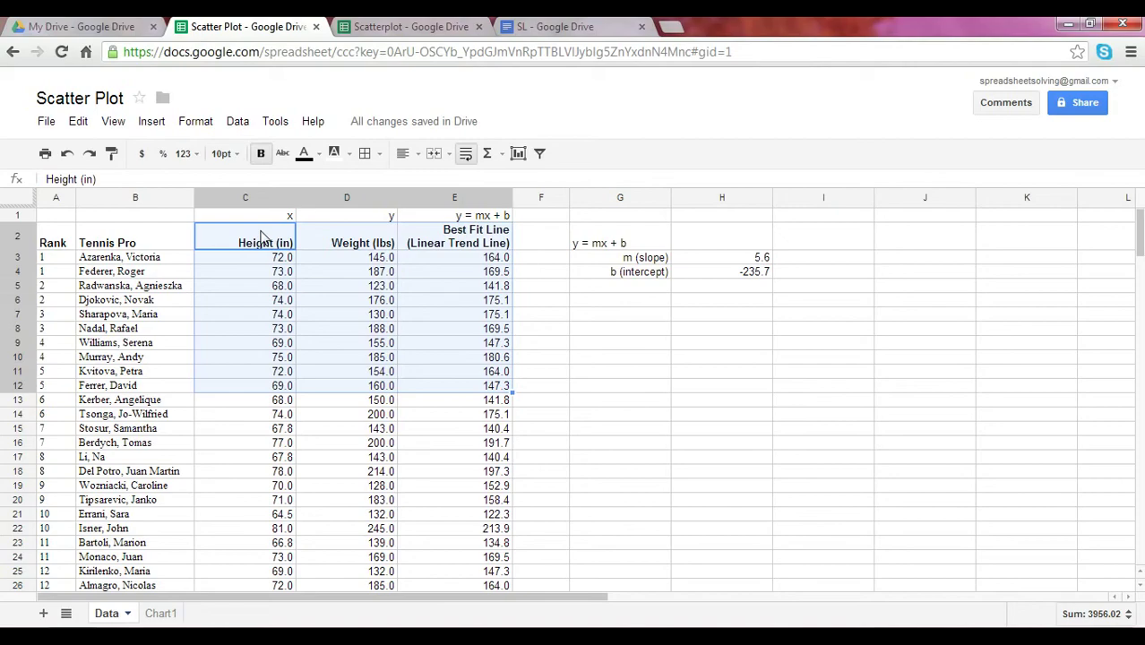
pyautogui.hotkey('ctrl', 'shift', 'Down')
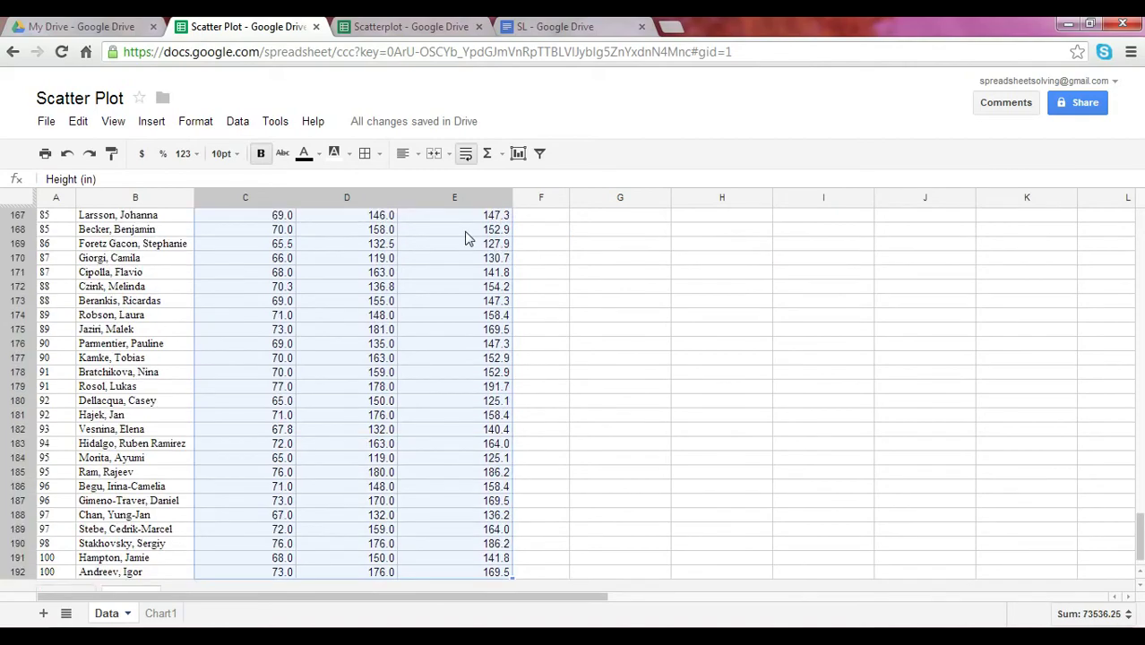
pyautogui.click(148, 124)
pyautogui.click(198, 475)
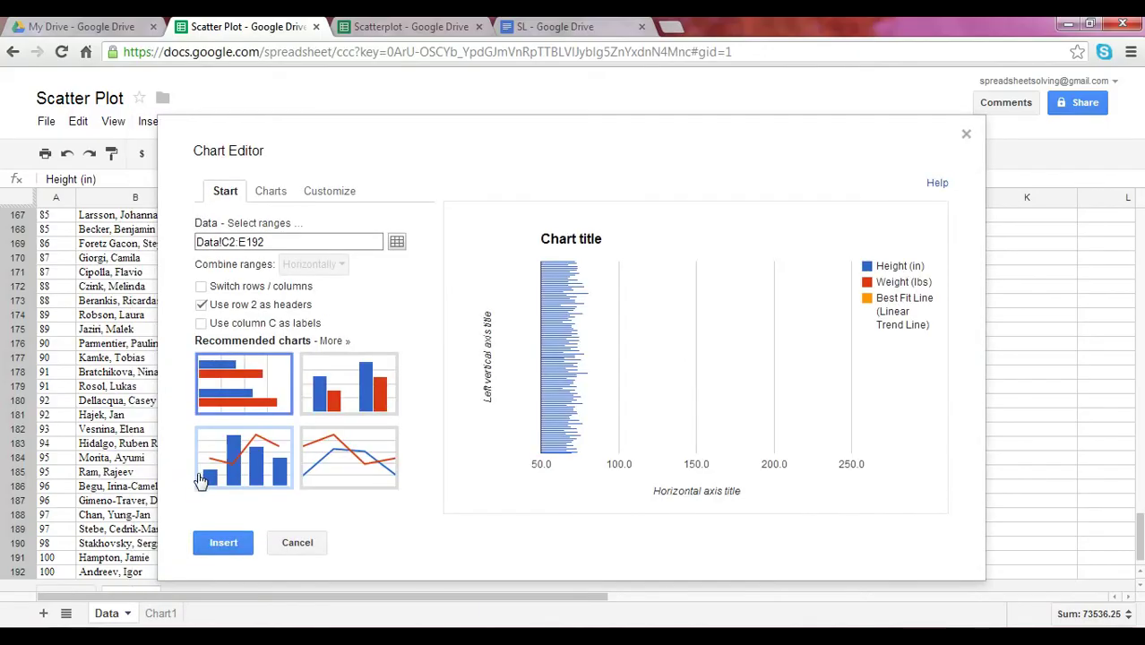
pyautogui.click(266, 191)
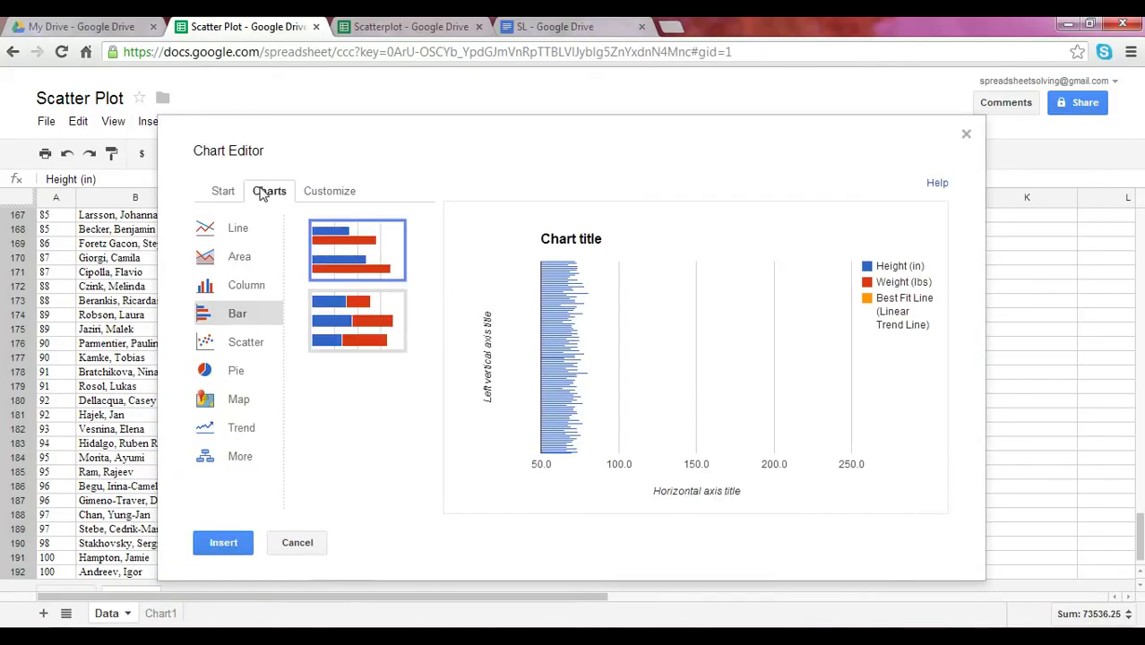
pyautogui.click(238, 346)
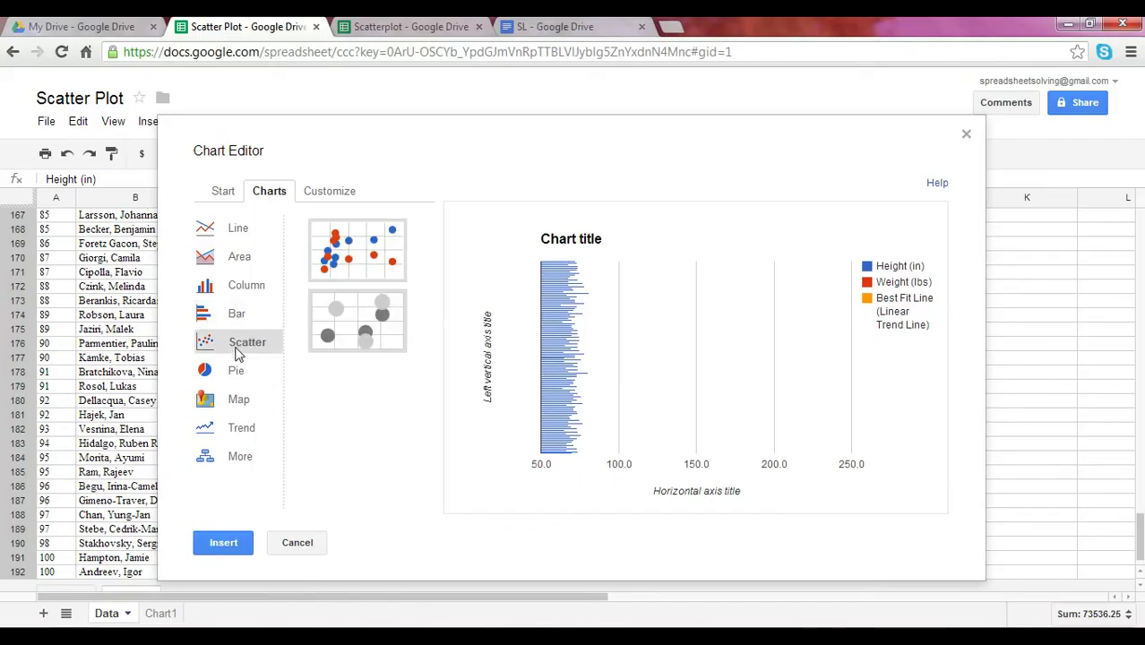
pyautogui.click(333, 270)
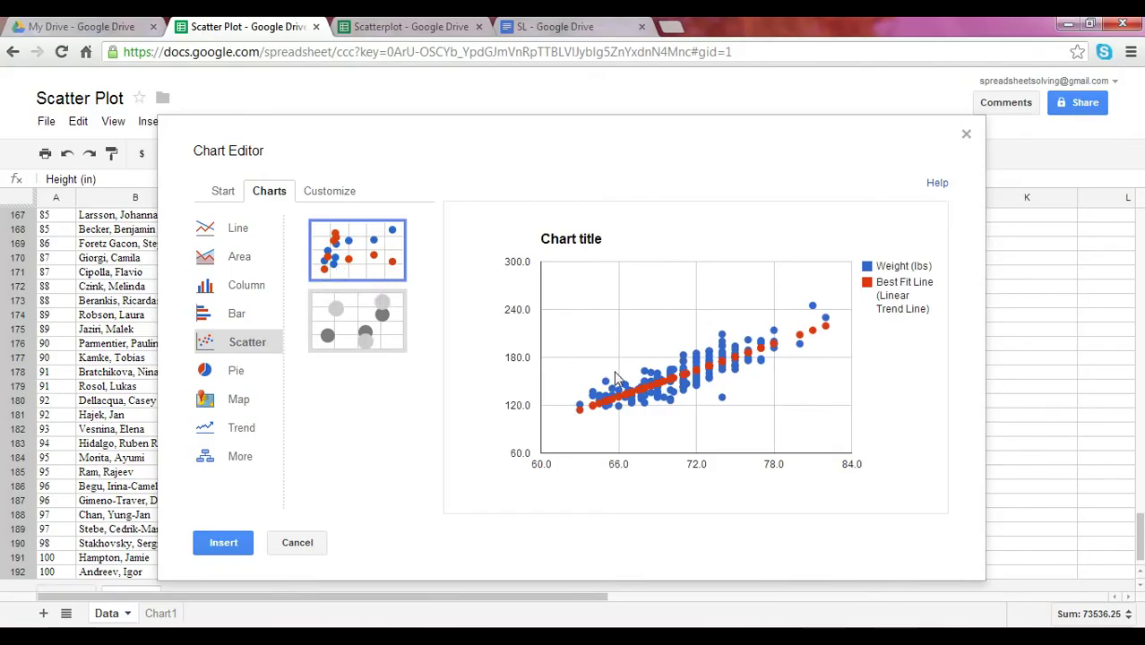
pyautogui.click(337, 194)
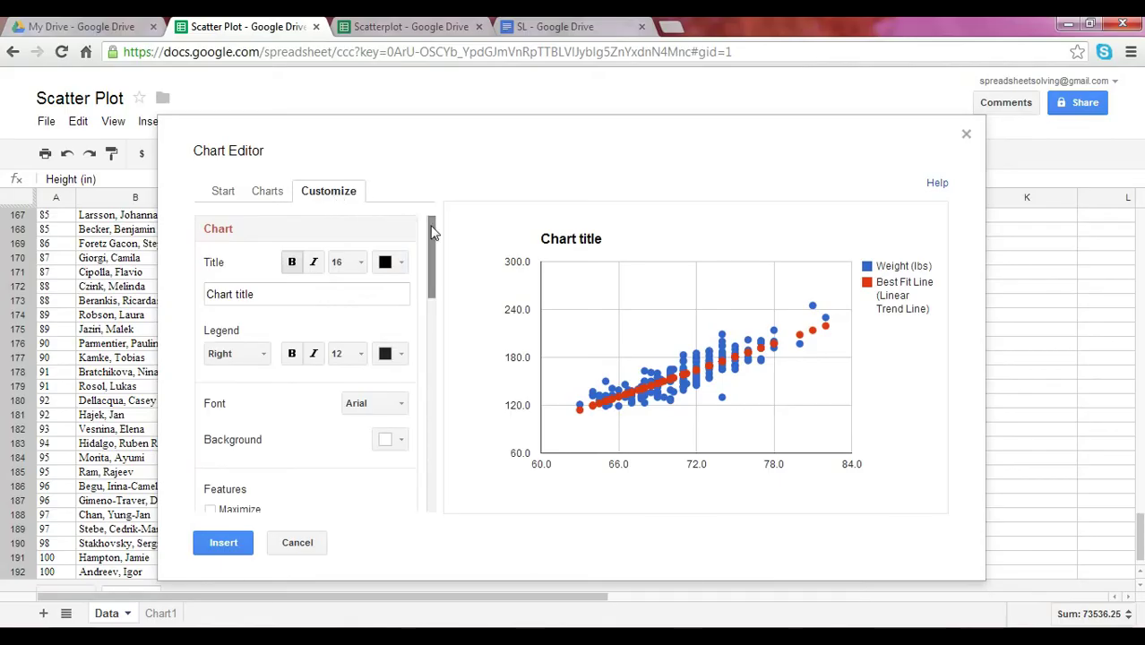
pyautogui.moveTo(431, 227); pyautogui.dragTo(457, 466)
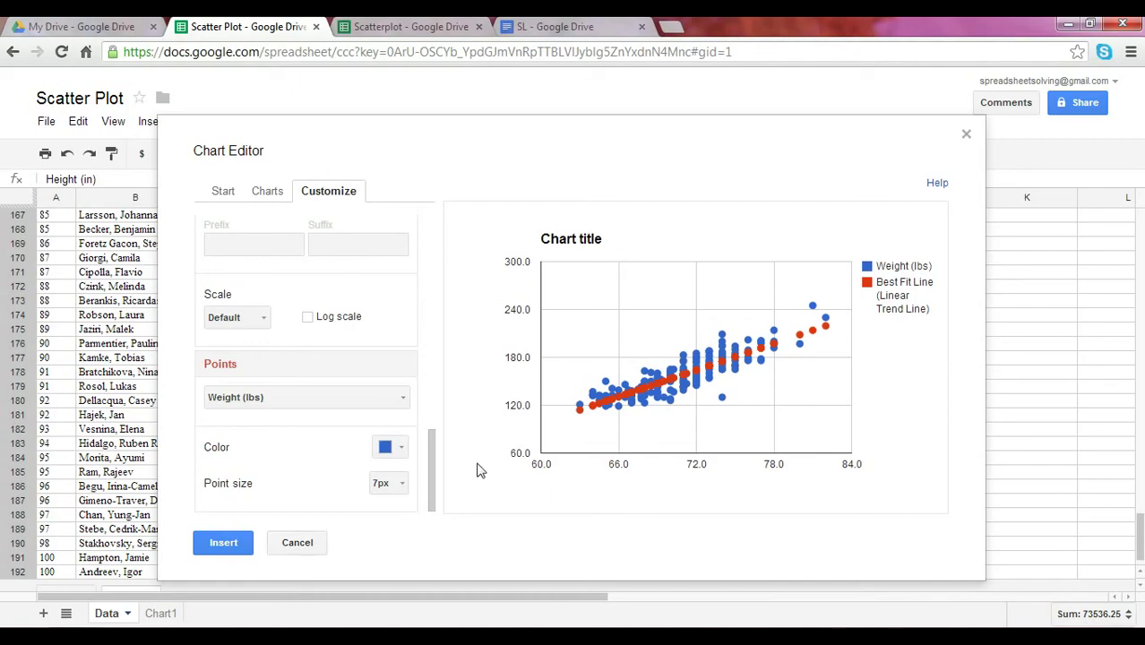
# - Close the chart editor without inserting, glance at Chart1, and return to the Data sheet
pyautogui.click(966, 137)
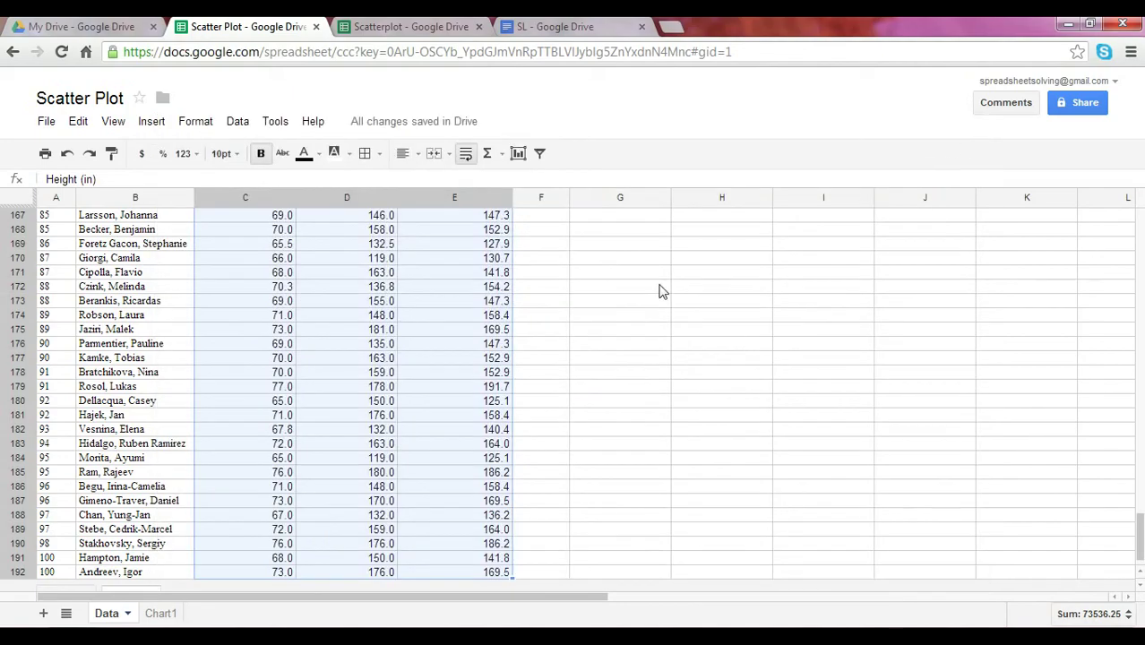
pyautogui.click(159, 614)
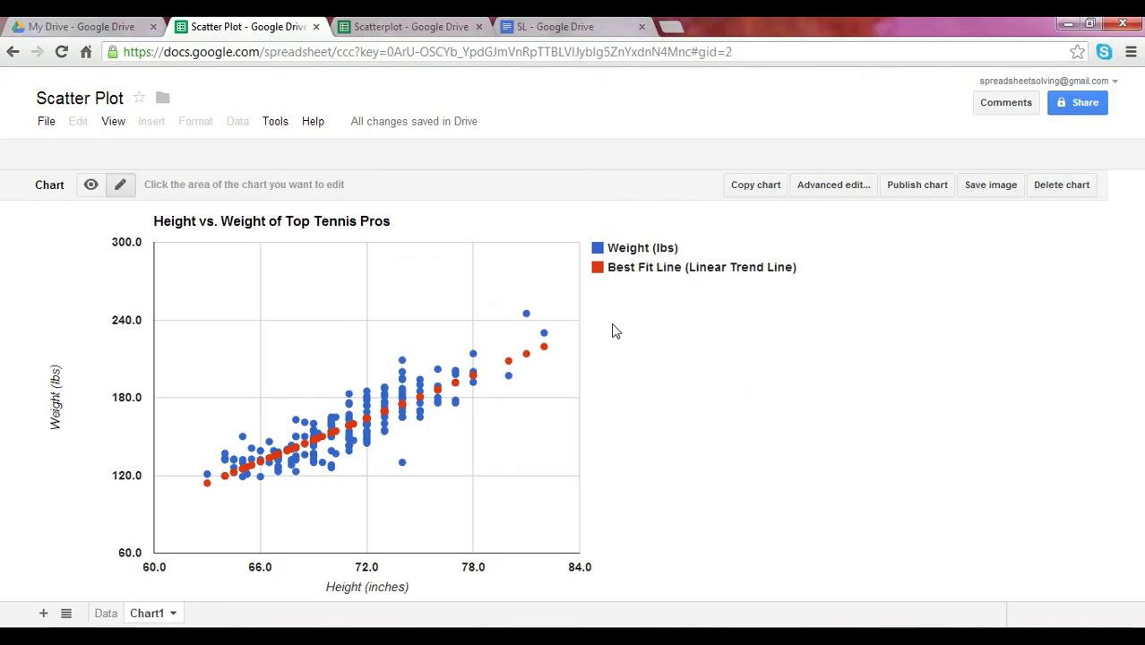
pyautogui.click(115, 616)
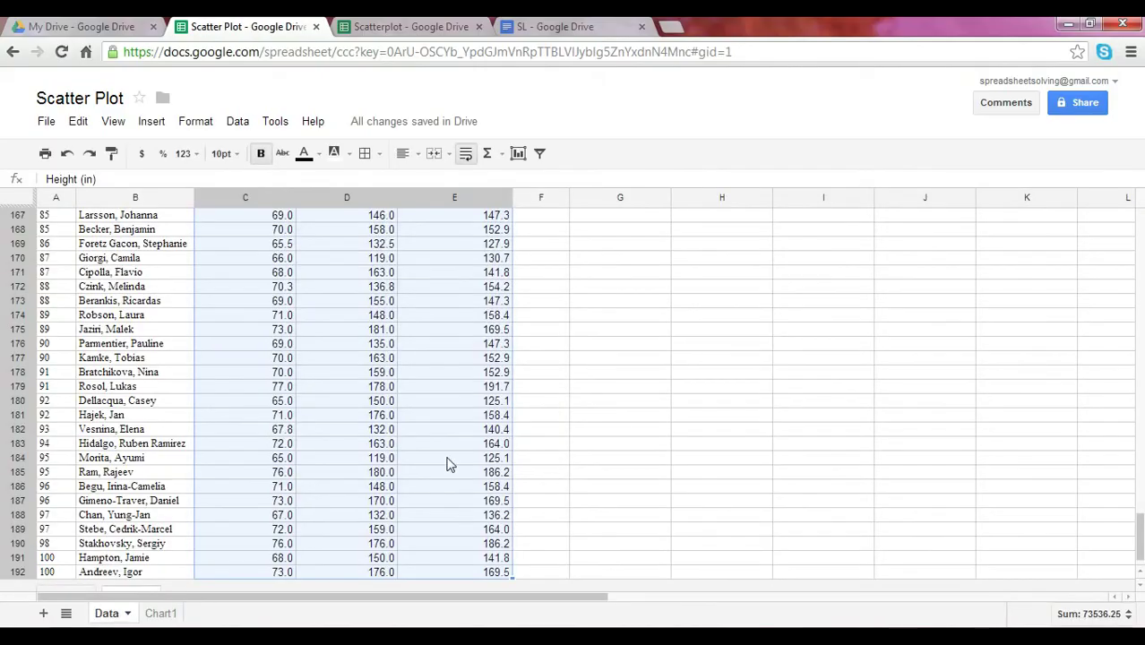
# - Review the best-fit value in E5, slope in H3 and intercept in H4, then show Chart1
pyautogui.click(531, 433)
pyautogui.hotkey('ctrl', 'Up')
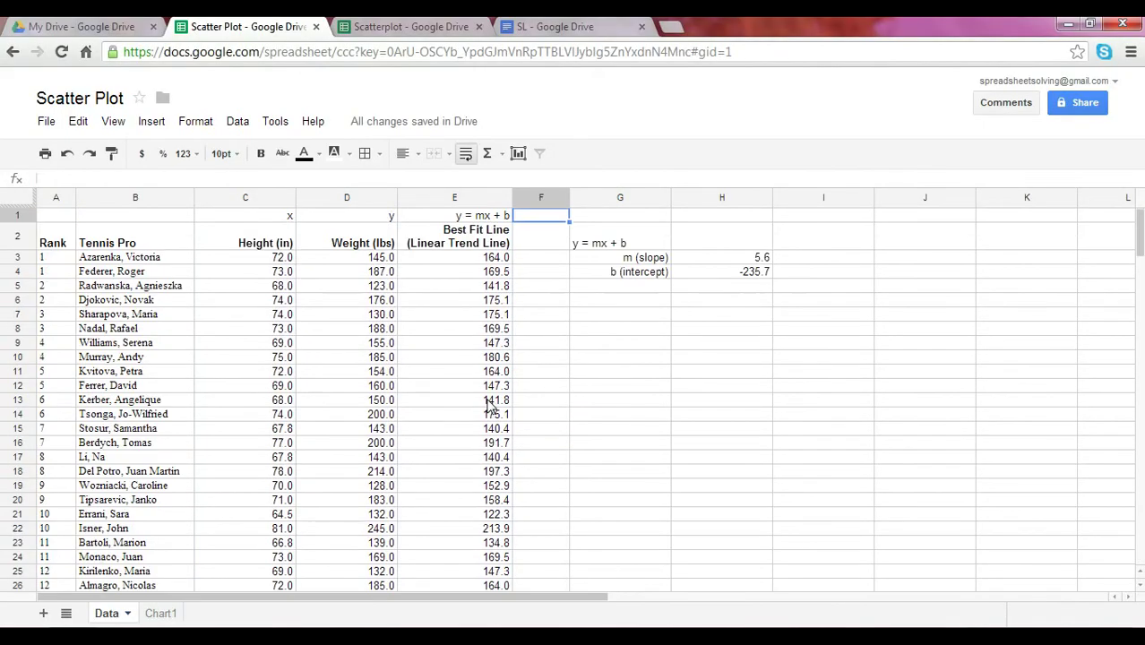
pyautogui.press('Down')
pyautogui.press('Right')
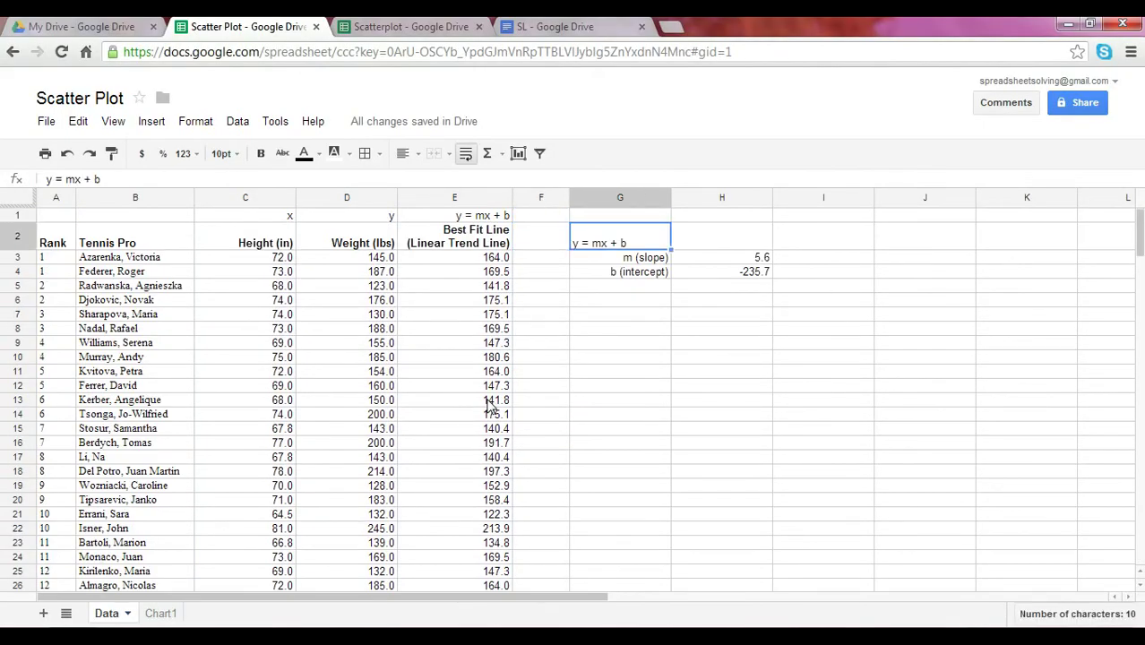
pyautogui.click(500, 287)
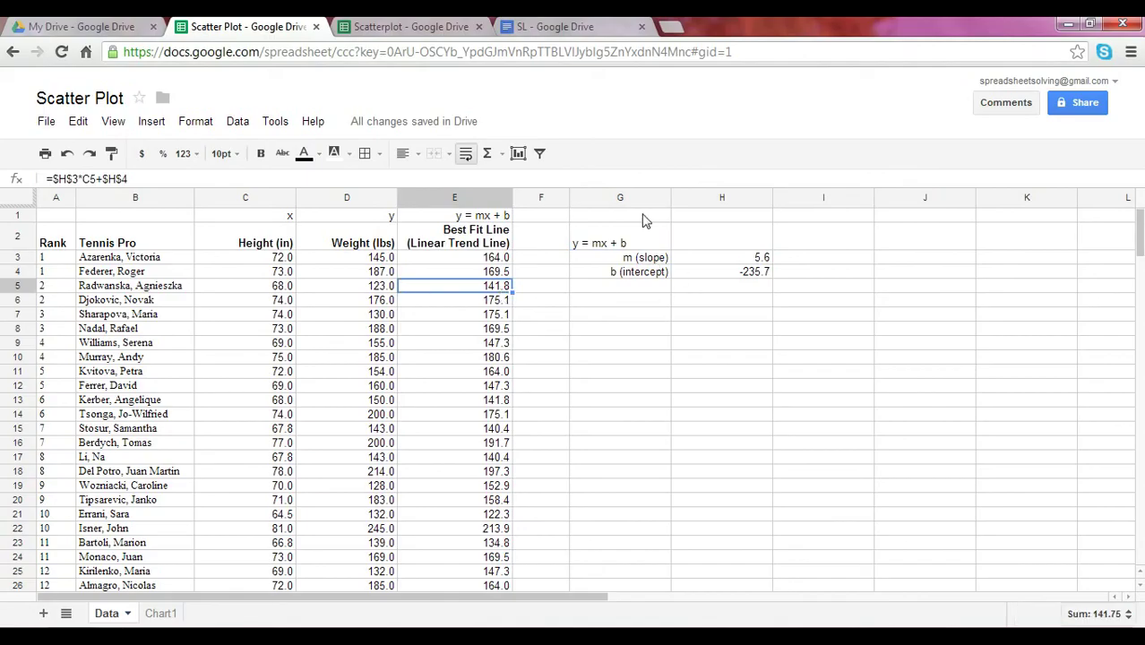
pyautogui.click(728, 262)
pyautogui.click(730, 273)
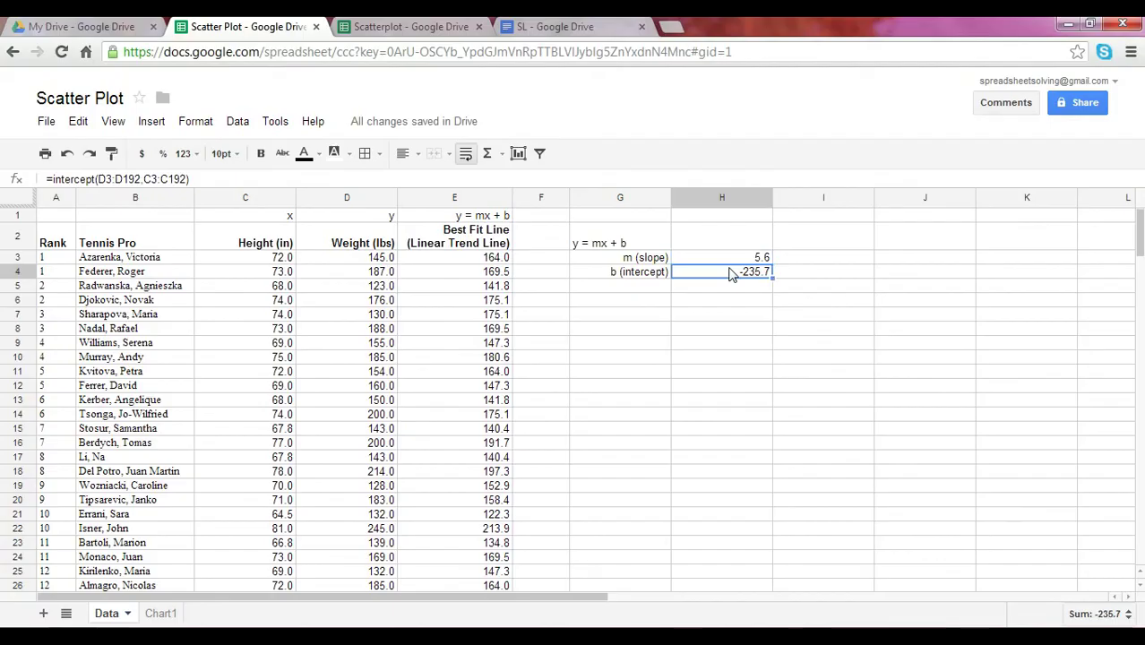
pyautogui.click(161, 614)
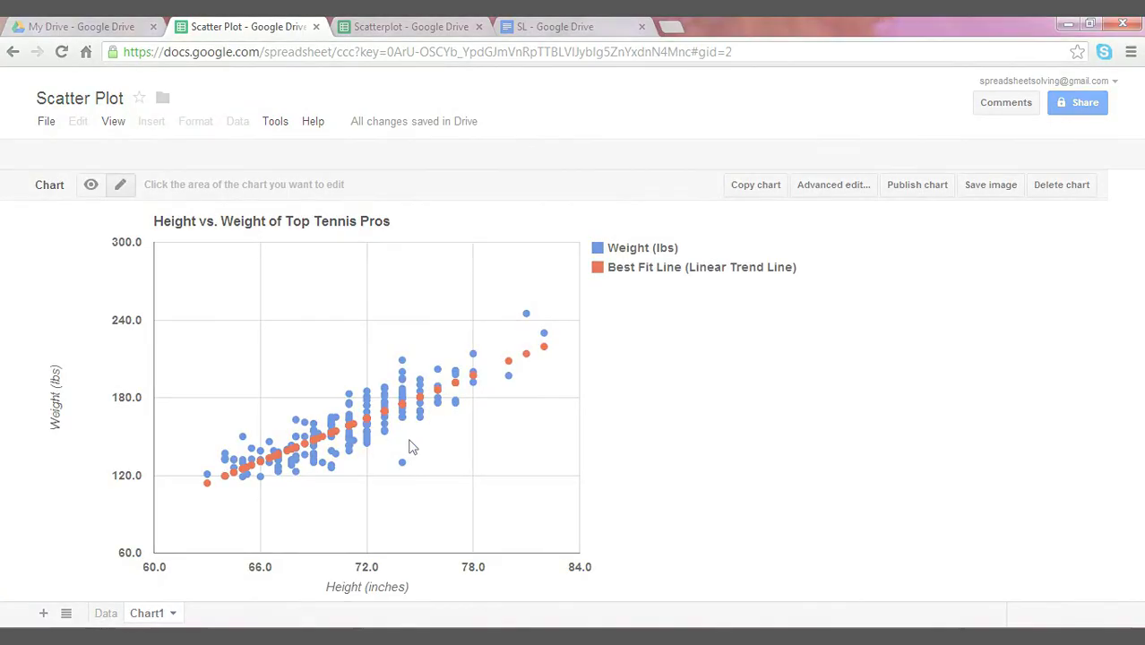